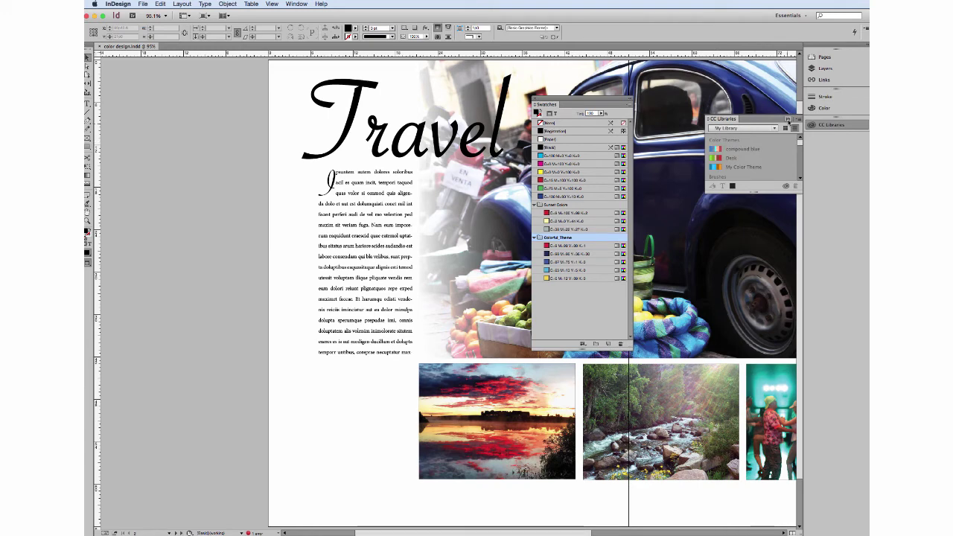
Close the CC Libraries panel, leaving the Swatches panel with Colorful_Theme open.
{"action": "left_click", "coordinate": [788, 119]}
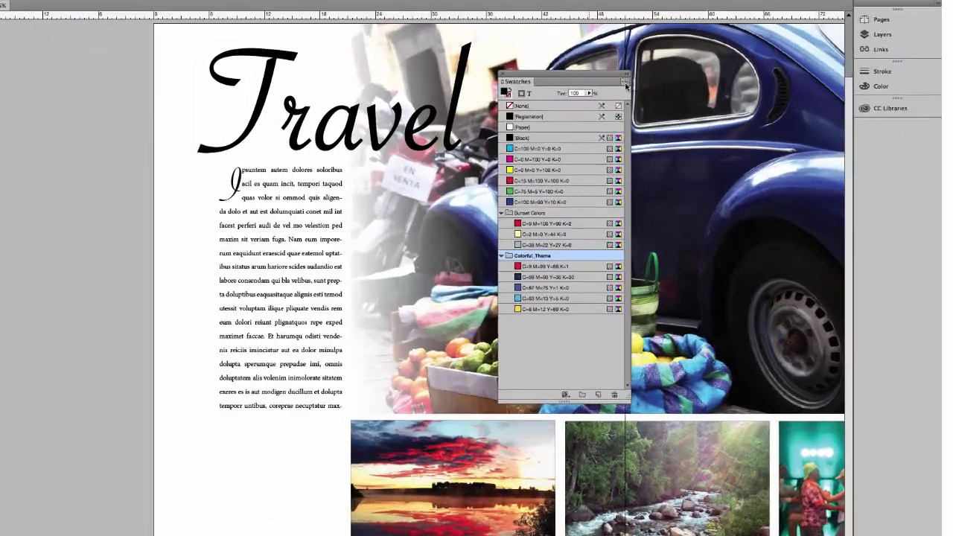
Save the document's swatches to a file named 'color example swatches'.
{"action": "left_click", "coordinate": [625, 83]}
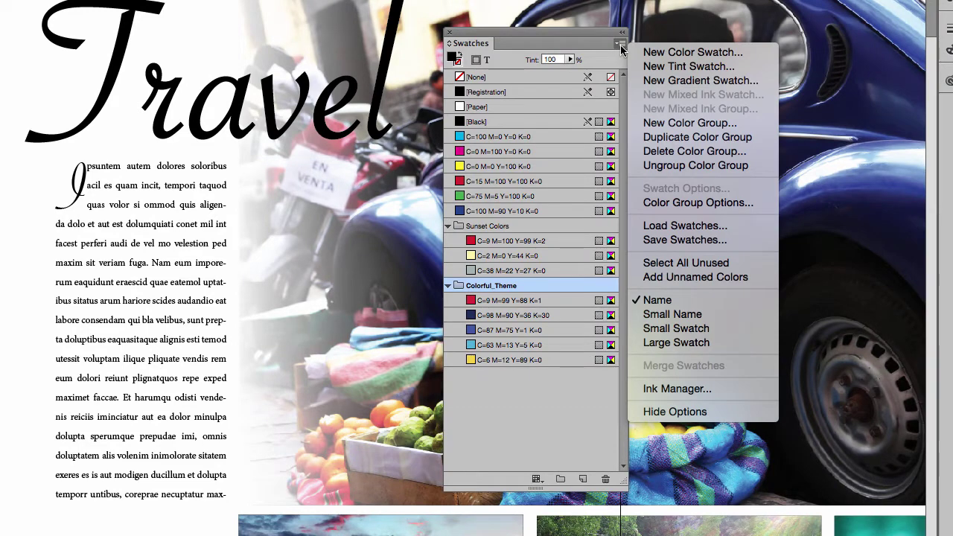
{"action": "left_click", "coordinate": [663, 240]}
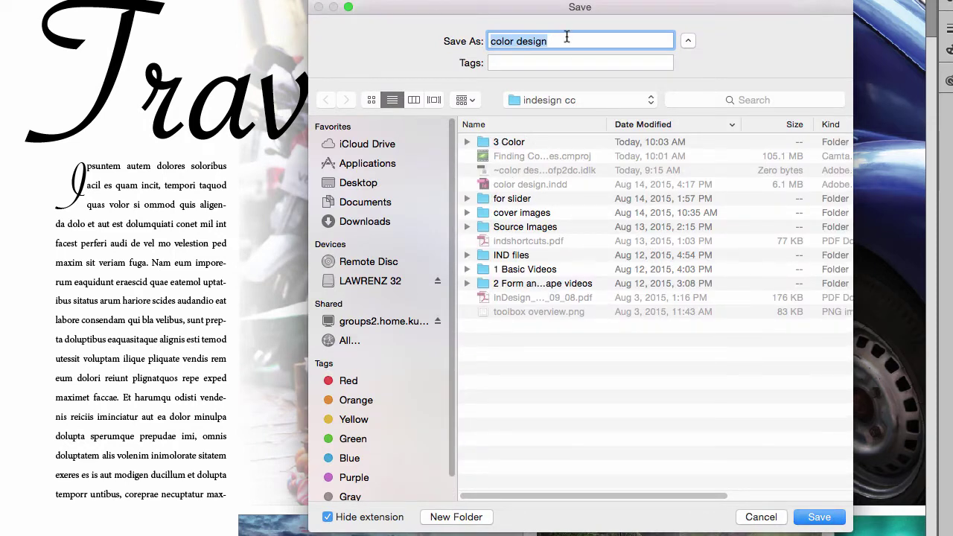
{"action": "type", "text": "color e"}
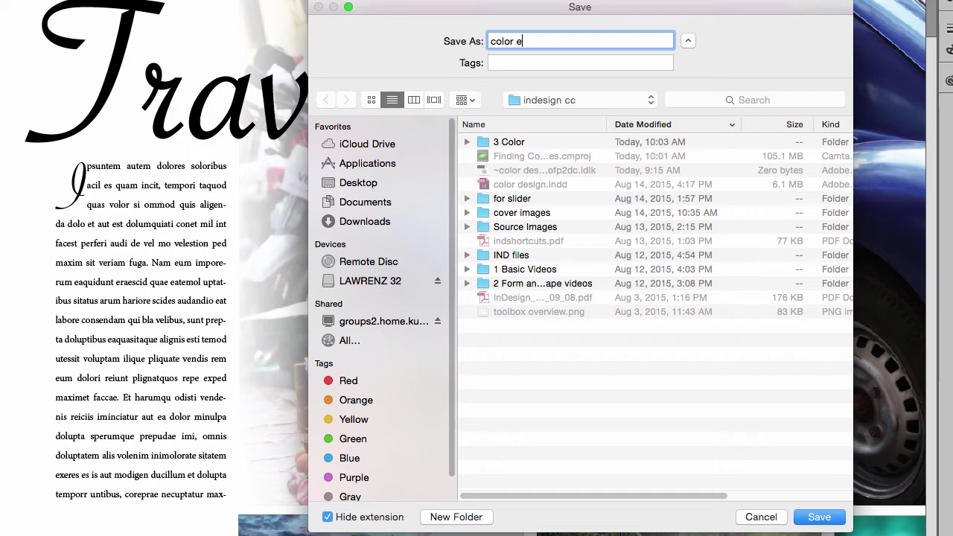
{"action": "type", "text": "xample swatches"}
{"action": "key", "text": "Return"}
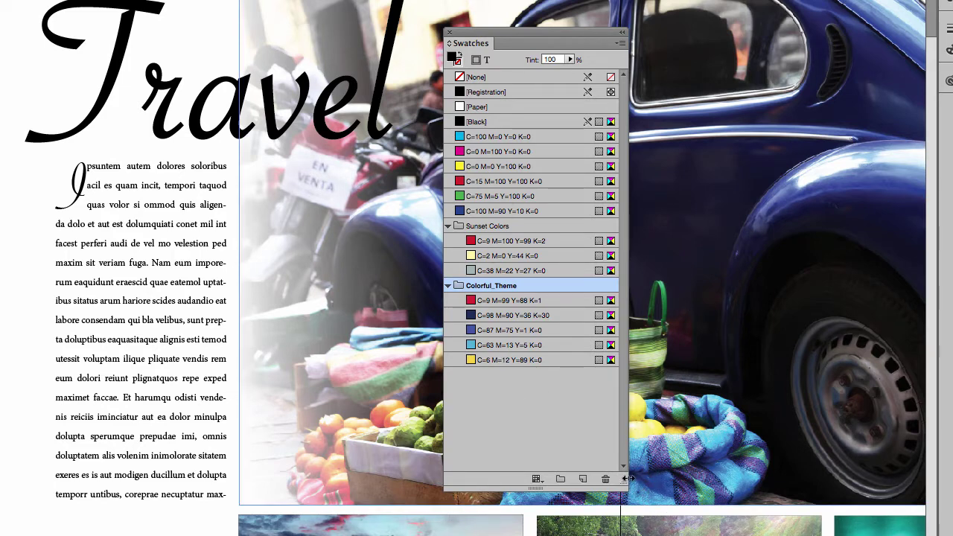
Load color example swatches.ase back into InDesign, adding a Colorful_Theme 2 group.
{"action": "left_click", "coordinate": [620, 45]}
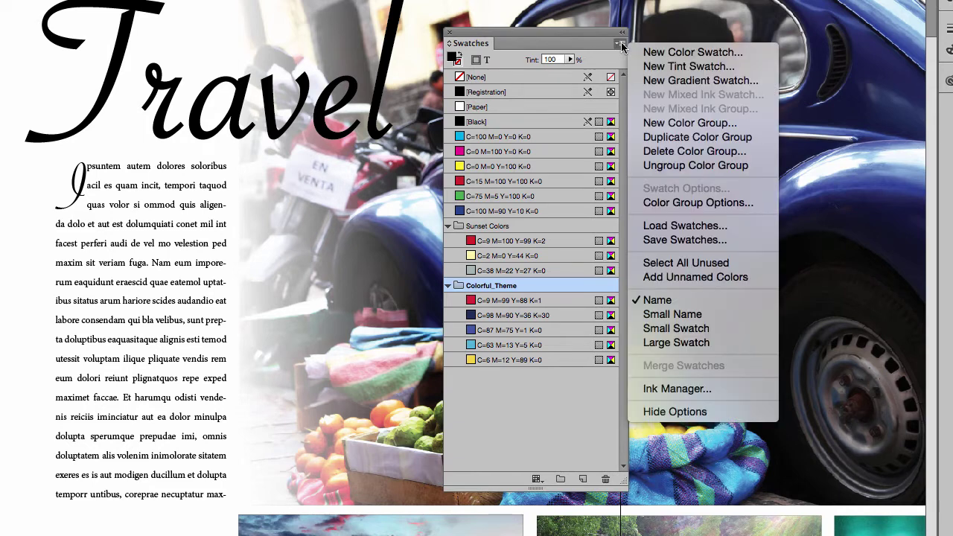
{"action": "left_click", "coordinate": [666, 226]}
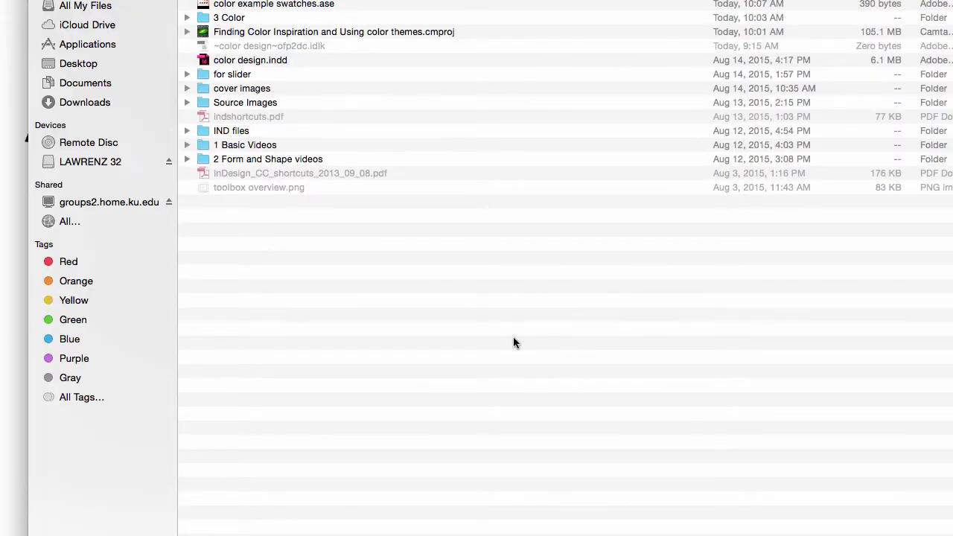
{"action": "left_click", "coordinate": [297, 6]}
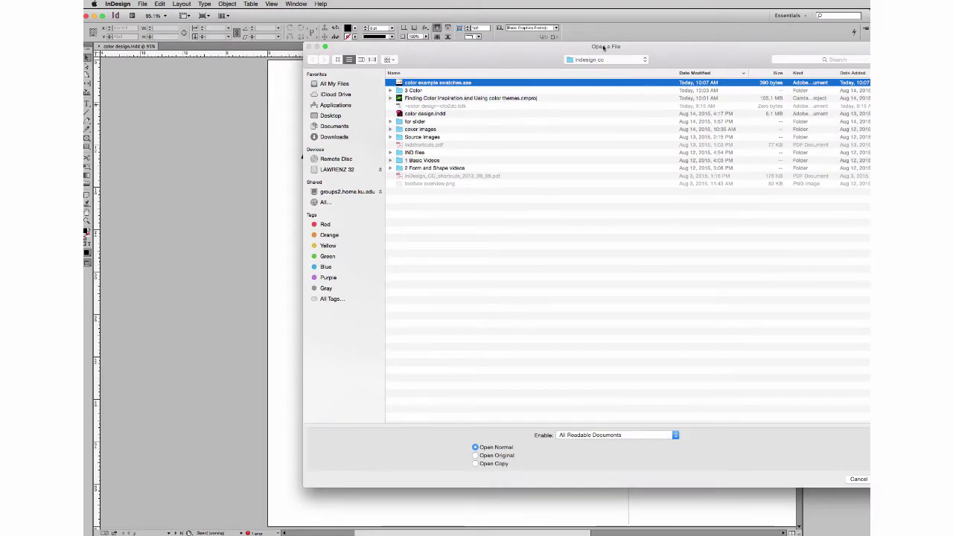
{"action": "left_click_drag", "start_coordinate": [551, 64], "coordinate": [459, 58]}
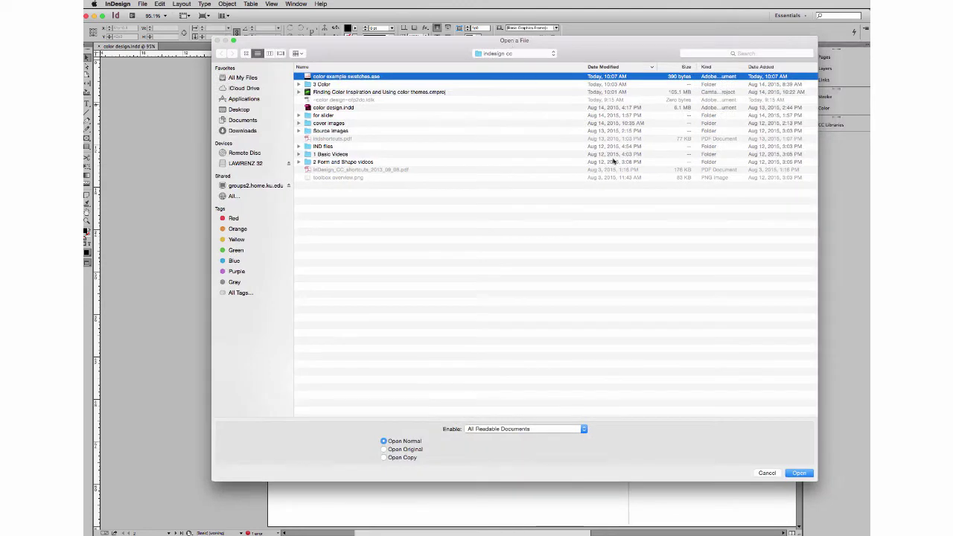
{"action": "left_click", "coordinate": [799, 473]}
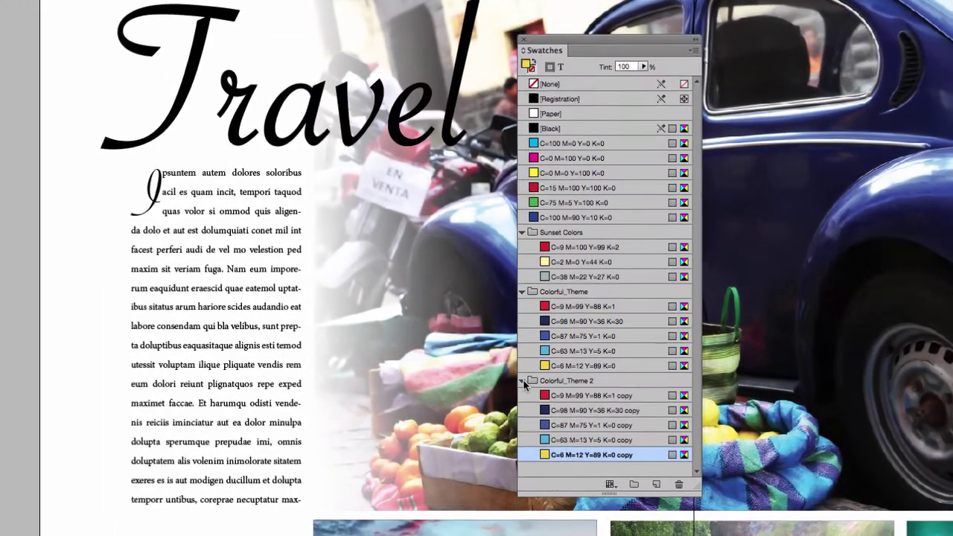
Check the Colorful_Theme and Sunset Colors swatch groups, ending with Colorful_Theme selected.
{"action": "left_click", "coordinate": [568, 295]}
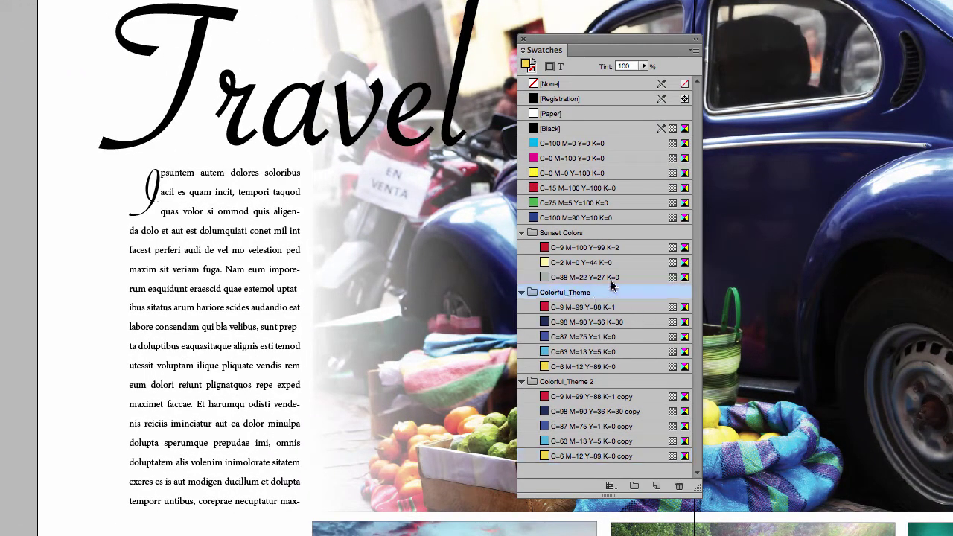
{"action": "left_click", "coordinate": [583, 232]}
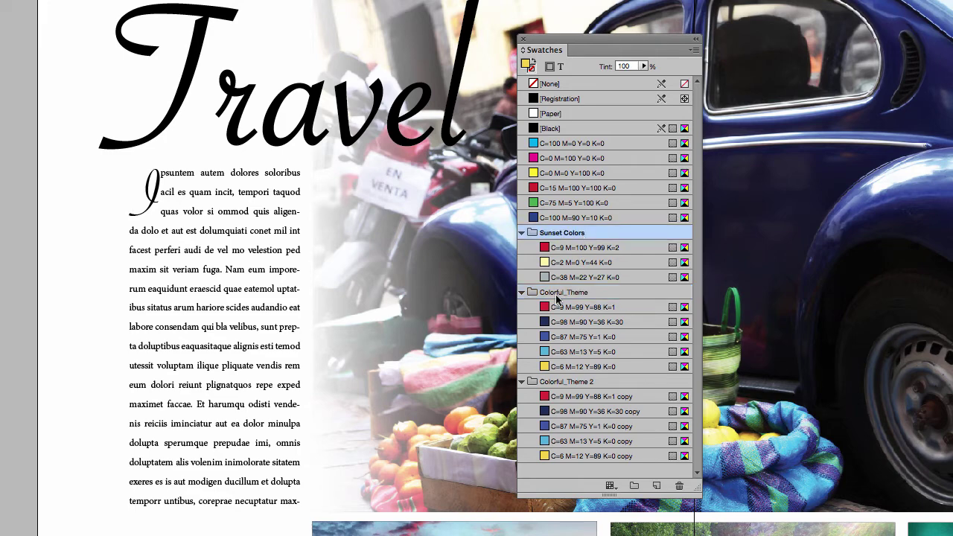
{"action": "left_click", "coordinate": [694, 50]}
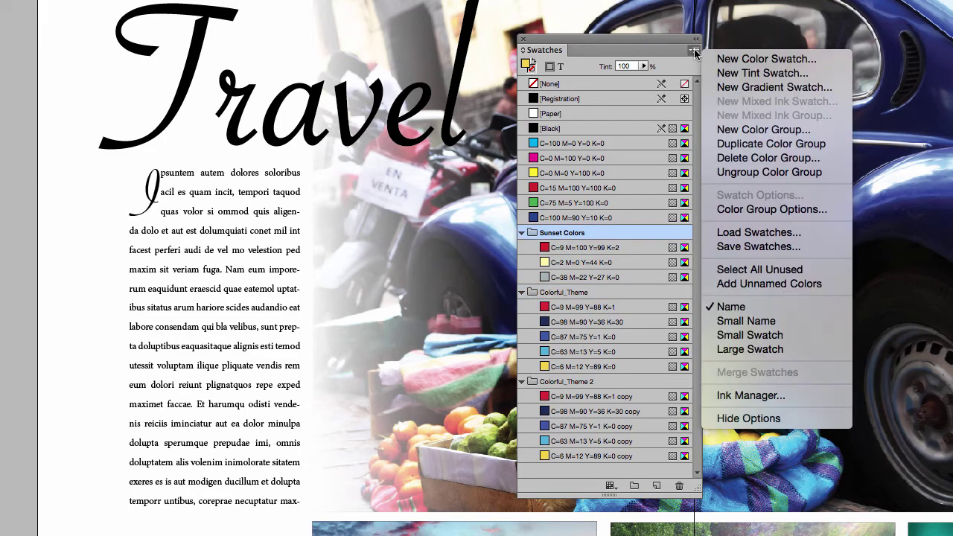
{"action": "left_click", "coordinate": [604, 39]}
{"action": "left_click", "coordinate": [588, 292]}
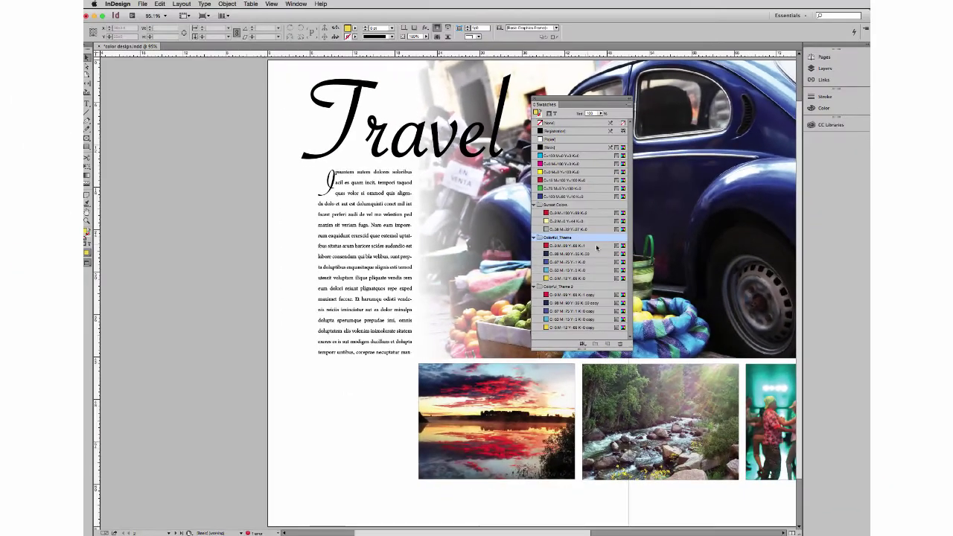
Collapse the Colorful_Theme 2 swatch group in the Swatches panel.
{"action": "left_click", "coordinate": [536, 287]}
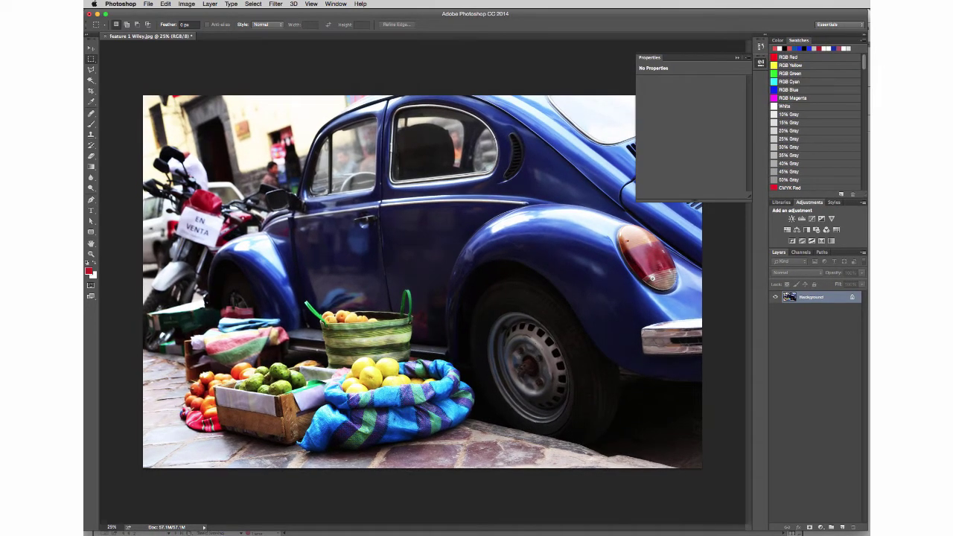
Load color example swatches from the indesign cc folder into Photoshop's Swatches panel.
{"action": "left_click", "coordinate": [863, 44]}
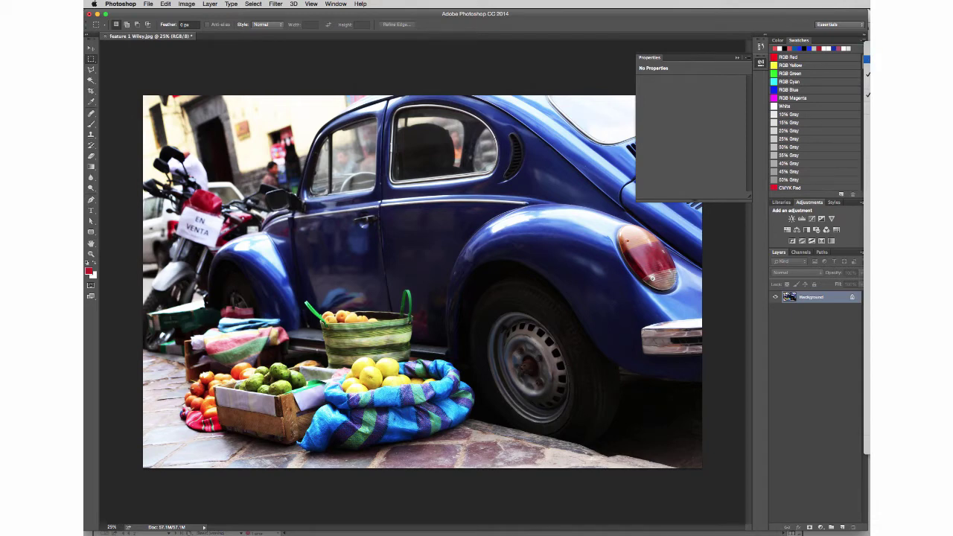
{"action": "left_click", "coordinate": [867, 59]}
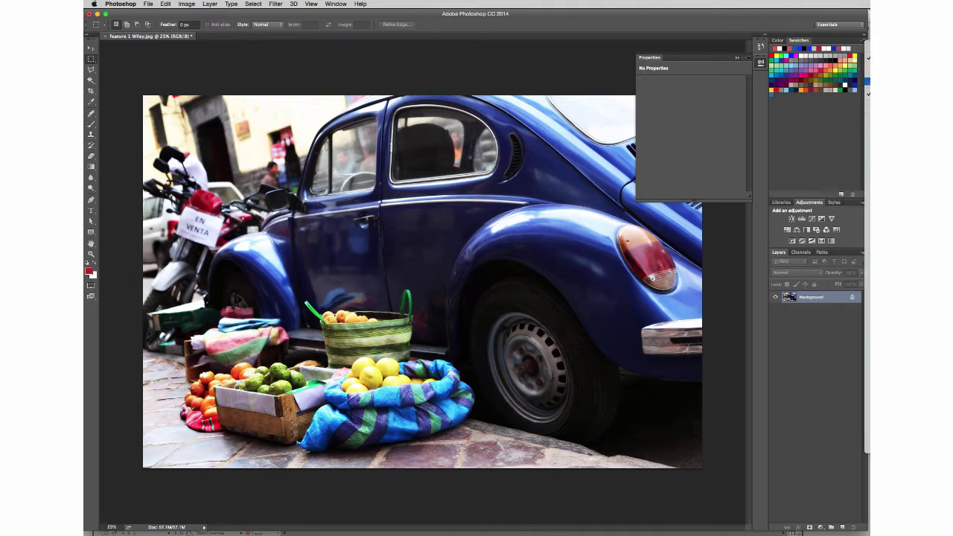
{"action": "left_click_drag", "start_coordinate": [838, 16], "coordinate": [644, 16]}
{"action": "left_click", "coordinate": [669, 41]}
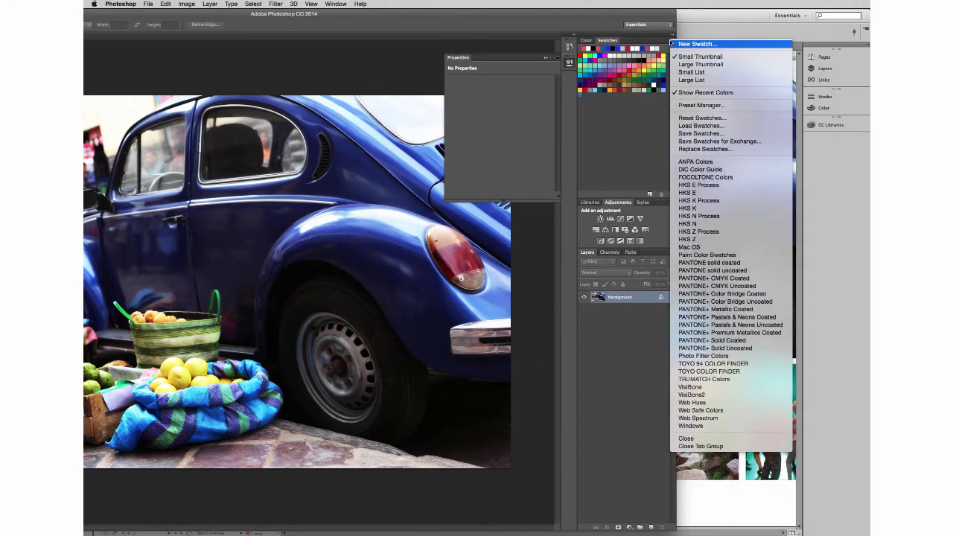
{"action": "left_click", "coordinate": [683, 126]}
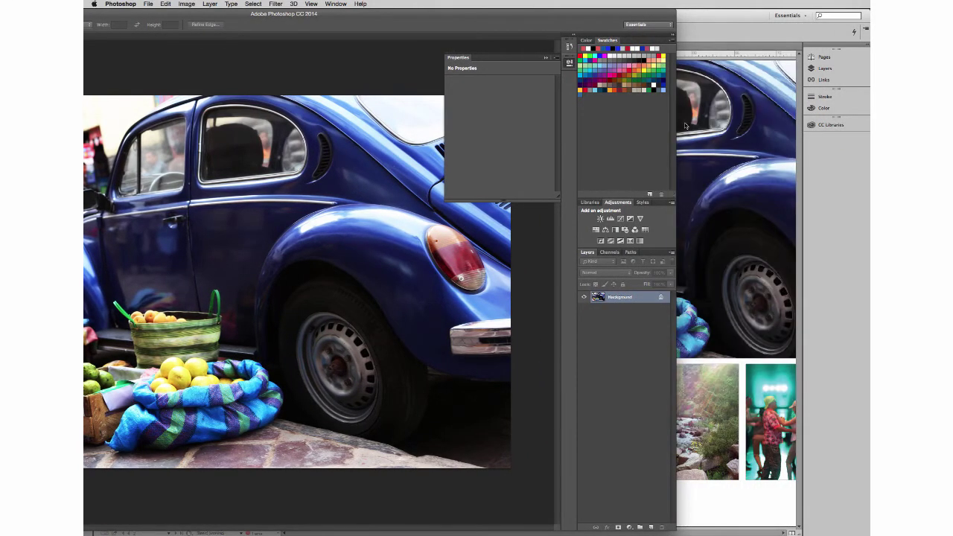
{"action": "left_click", "coordinate": [604, 112]}
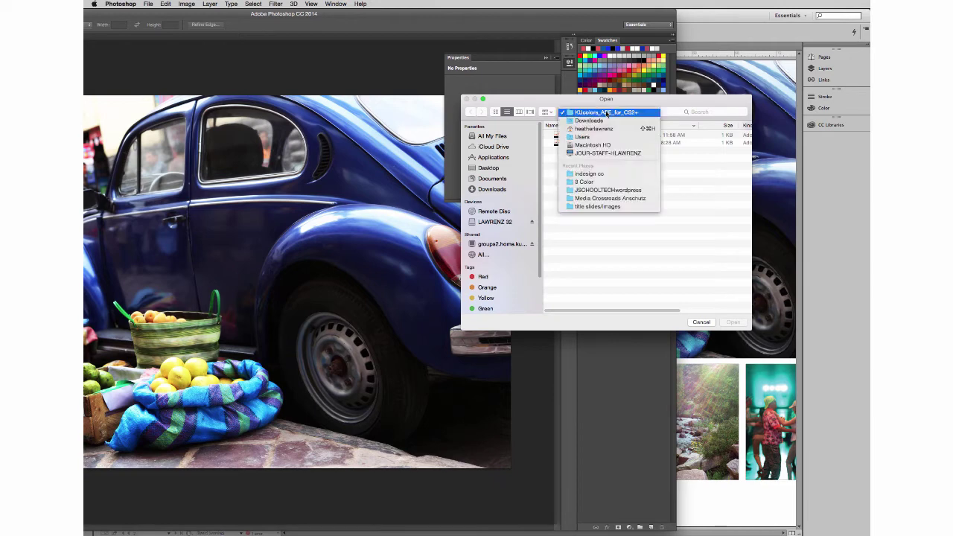
{"action": "left_click", "coordinate": [599, 174]}
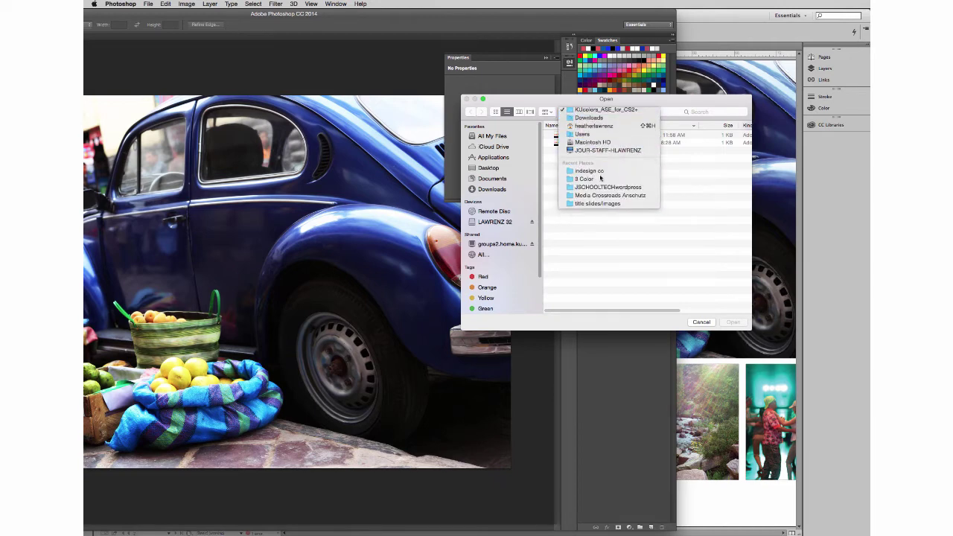
{"action": "left_click", "coordinate": [608, 136]}
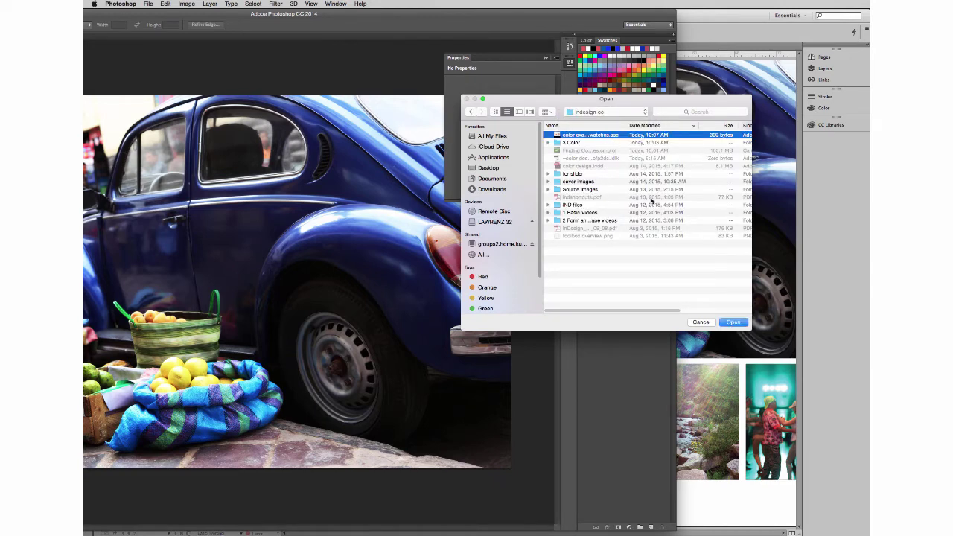
{"action": "left_click", "coordinate": [744, 326]}
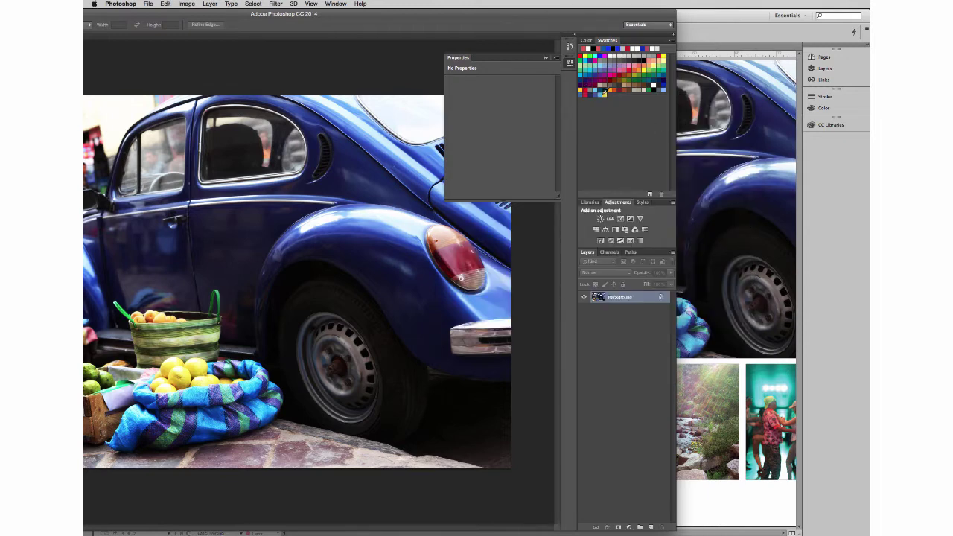
Show swatches as a named list and check the new CMYK swatches at the bottom.
{"action": "left_click", "coordinate": [672, 42]}
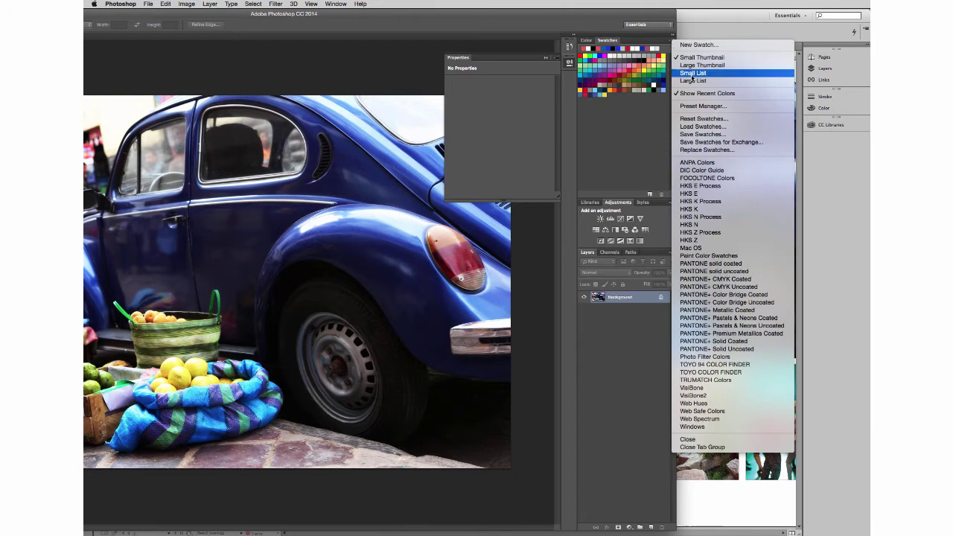
{"action": "left_click", "coordinate": [692, 74]}
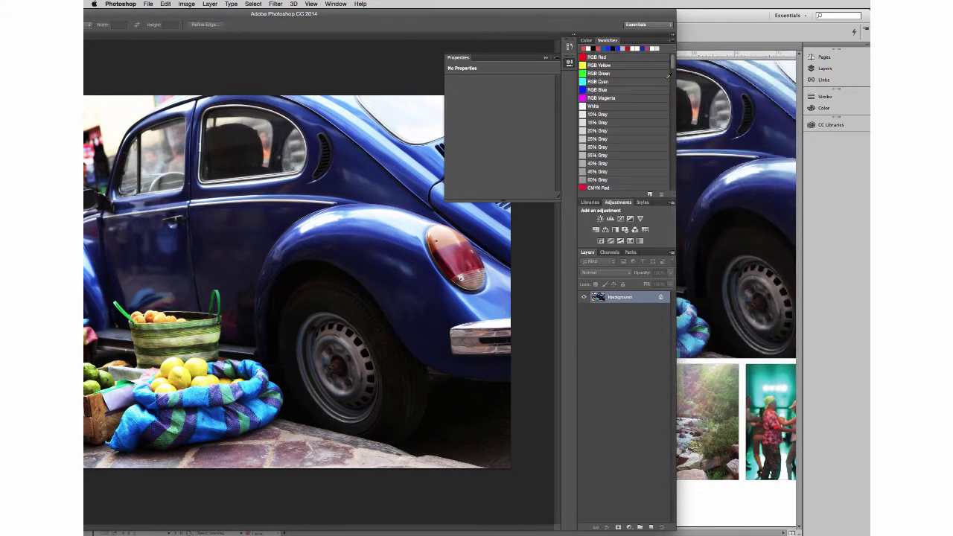
{"action": "left_click_drag", "start_coordinate": [674, 64], "coordinate": [673, 195]}
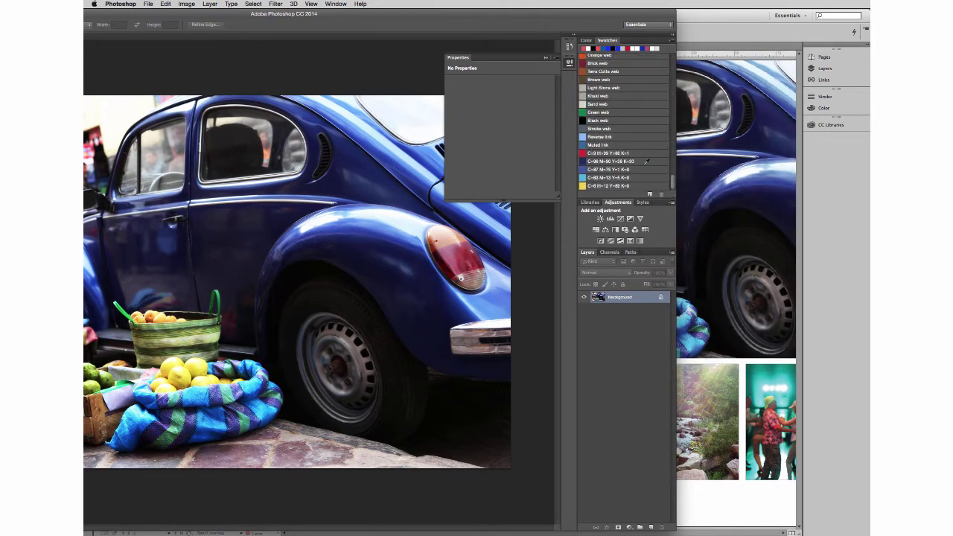
{"action": "left_click", "coordinate": [672, 42]}
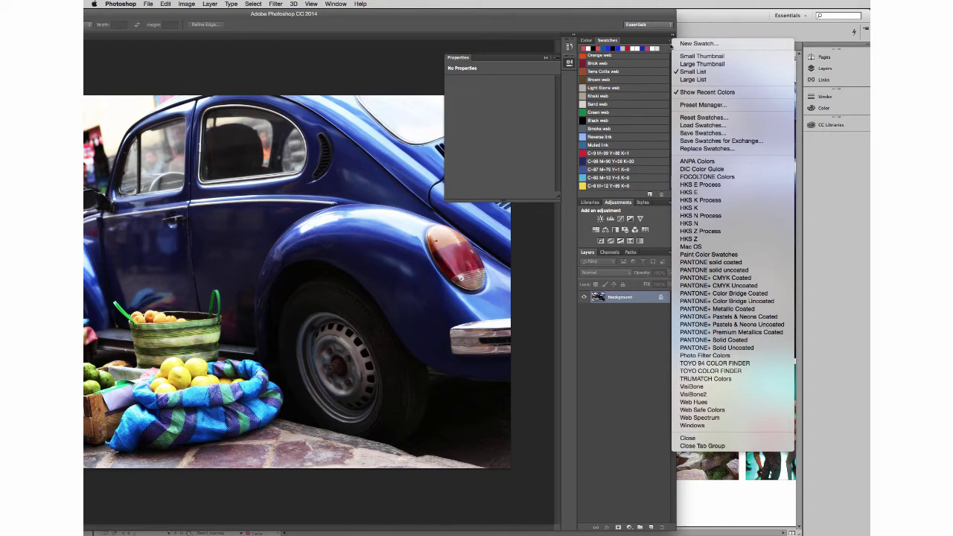
{"action": "left_click", "coordinate": [610, 40]}
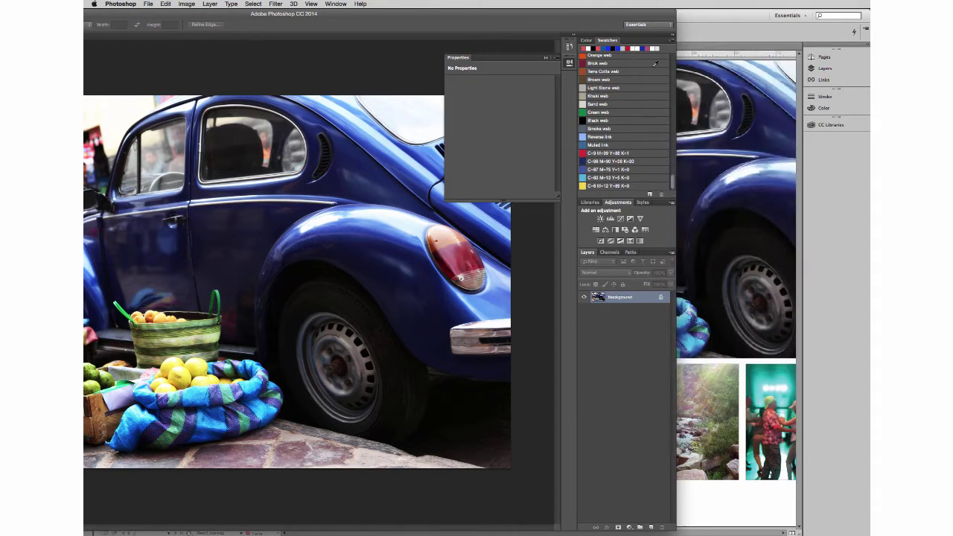
{"action": "left_click_drag", "start_coordinate": [618, 21], "coordinate": [805, 18]}
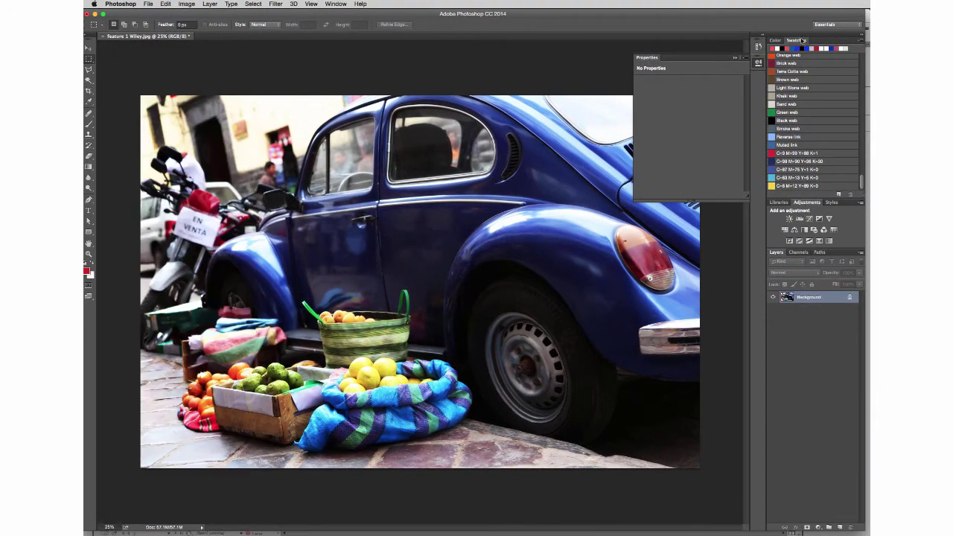
Add a Black & White adjustment with Tint enabled, using the theme's yellow swatch.
{"action": "left_click", "coordinate": [735, 58]}
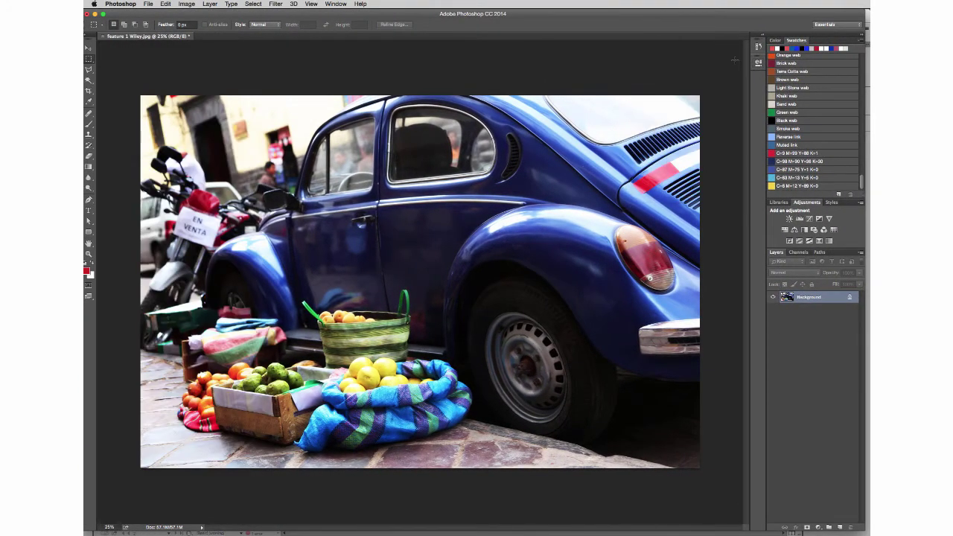
{"action": "left_click", "coordinate": [804, 229]}
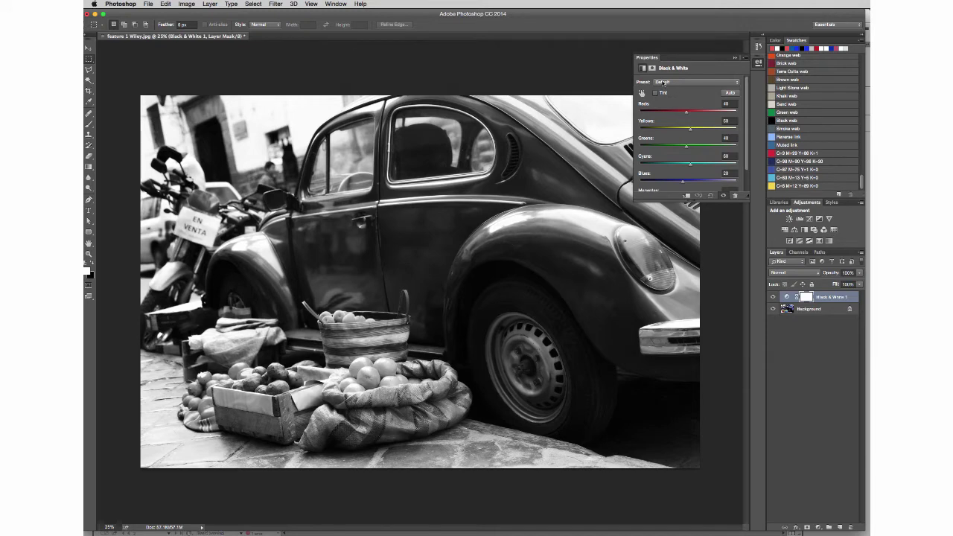
{"action": "left_click", "coordinate": [656, 93]}
{"action": "left_click", "coordinate": [672, 94]}
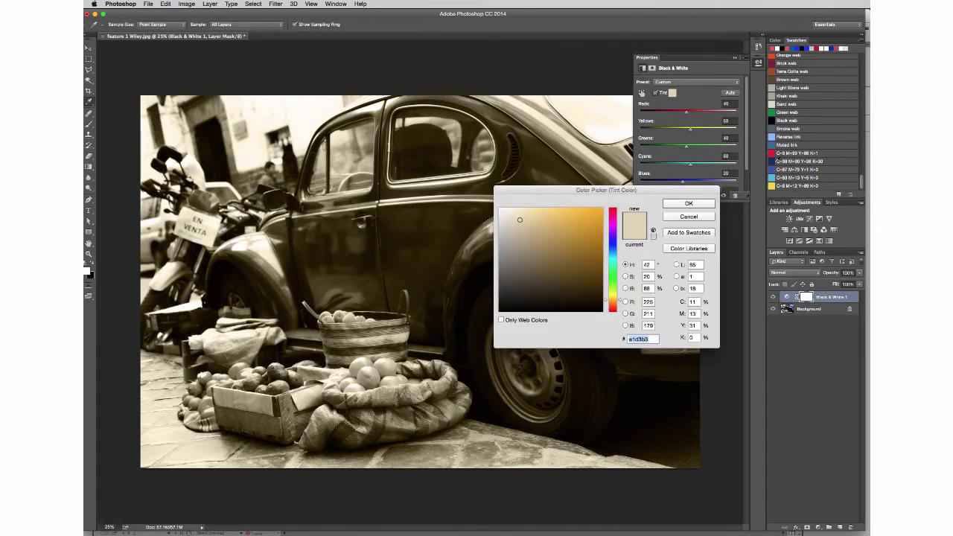
{"action": "left_click", "coordinate": [775, 185]}
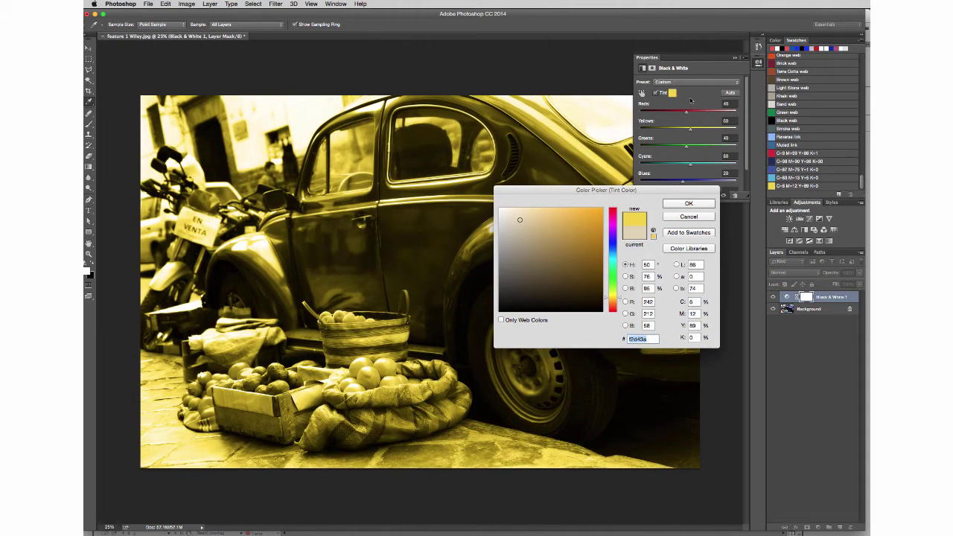
{"action": "left_click", "coordinate": [689, 204]}
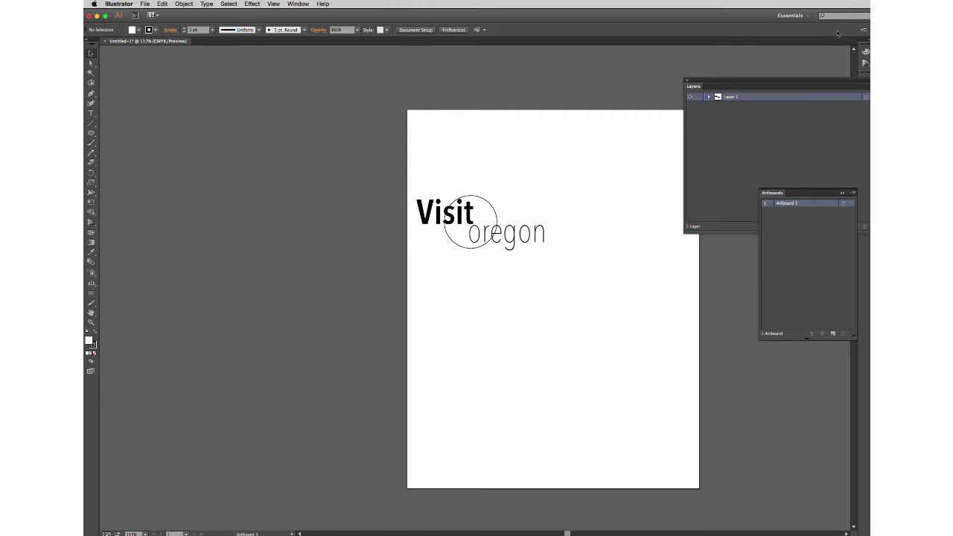
Rearrange the Illustrator workspace, closing Layers and showing the Swatches panel.
{"action": "left_click_drag", "start_coordinate": [837, 35], "coordinate": [767, 35]}
{"action": "left_click", "coordinate": [686, 82]}
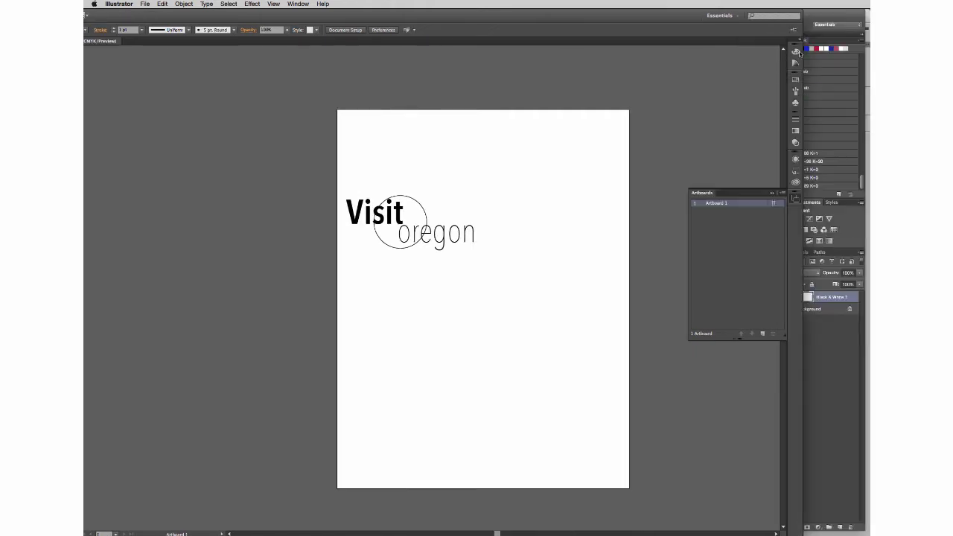
{"action": "left_click", "coordinate": [794, 83]}
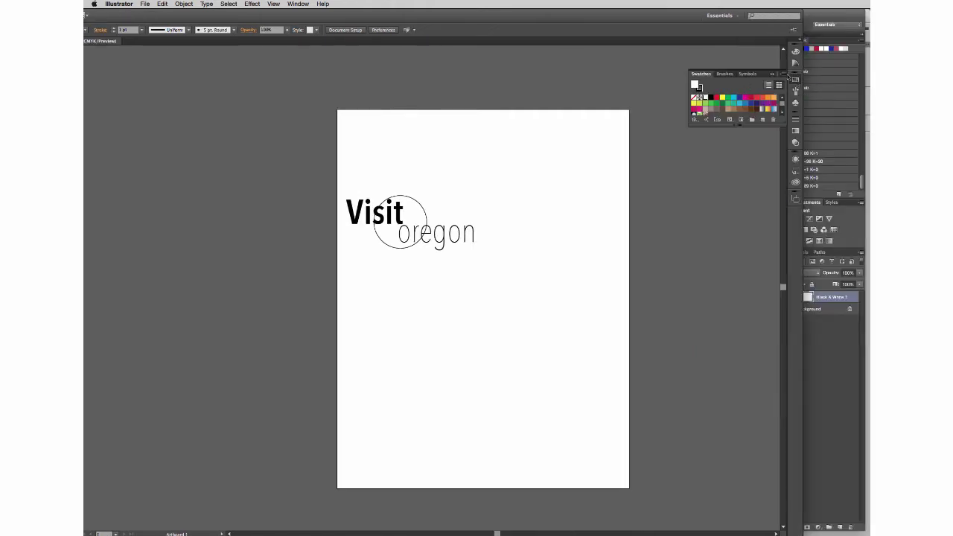
{"action": "left_click", "coordinate": [782, 76]}
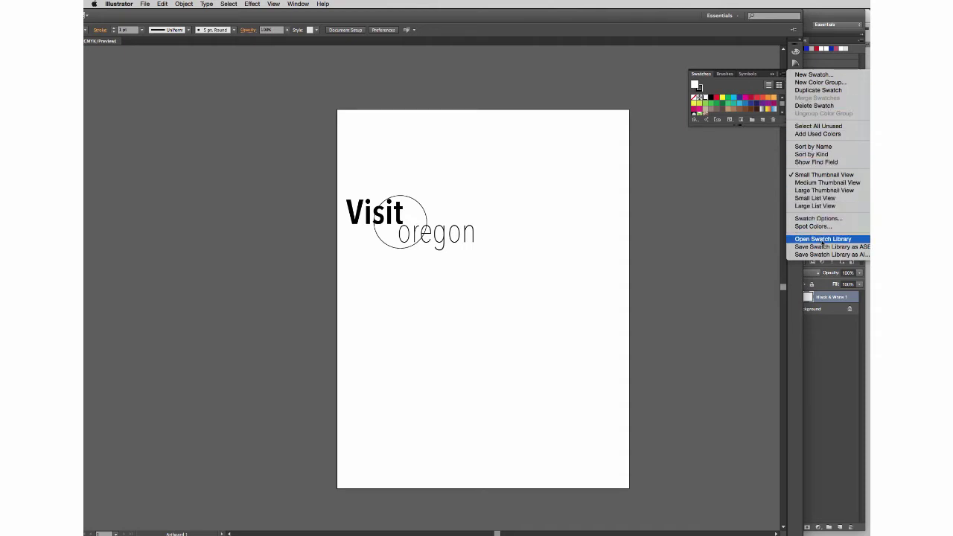
{"action": "left_click", "coordinate": [695, 20]}
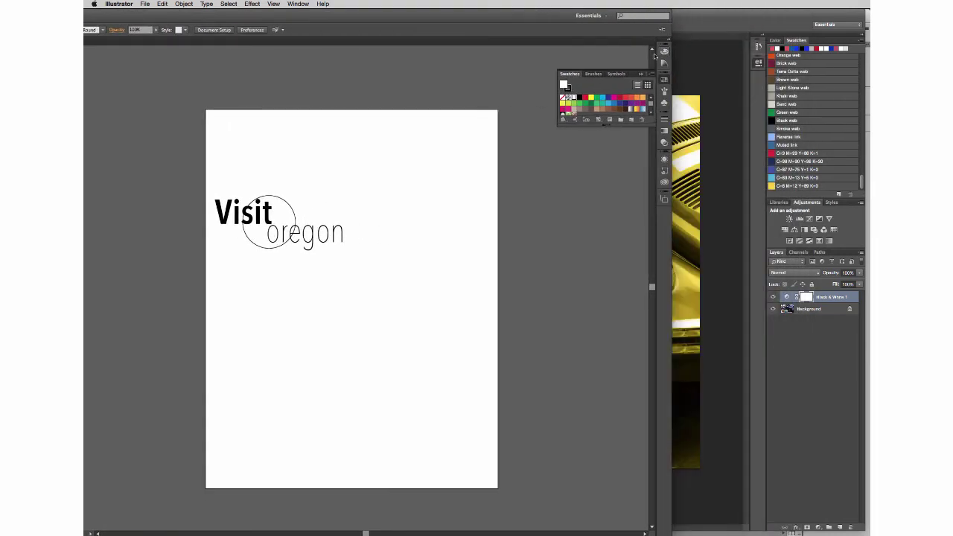
Open color example swatches.ase from the indesign cc folder as a swatch library.
{"action": "left_click", "coordinate": [651, 74]}
{"action": "mouse_move", "coordinate": [704, 244]}
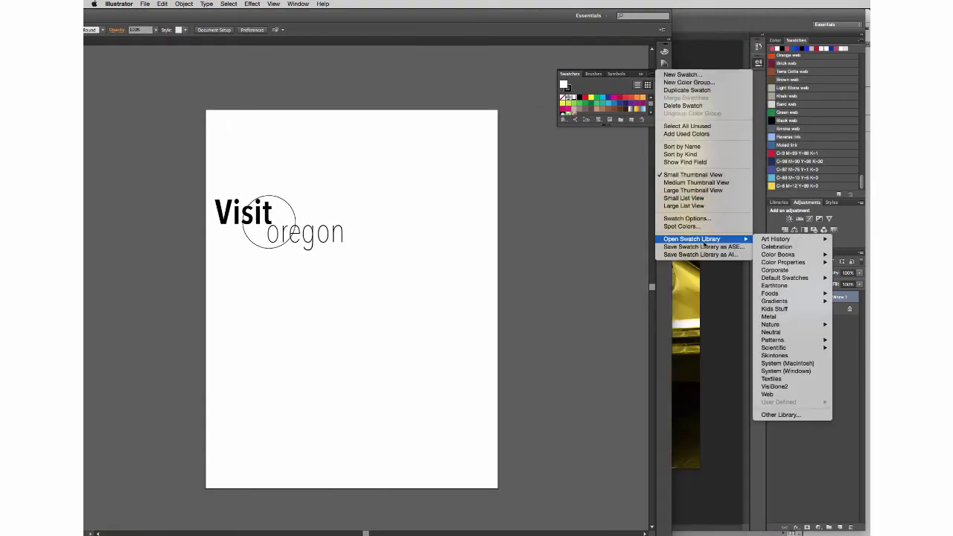
{"action": "left_click", "coordinate": [784, 415]}
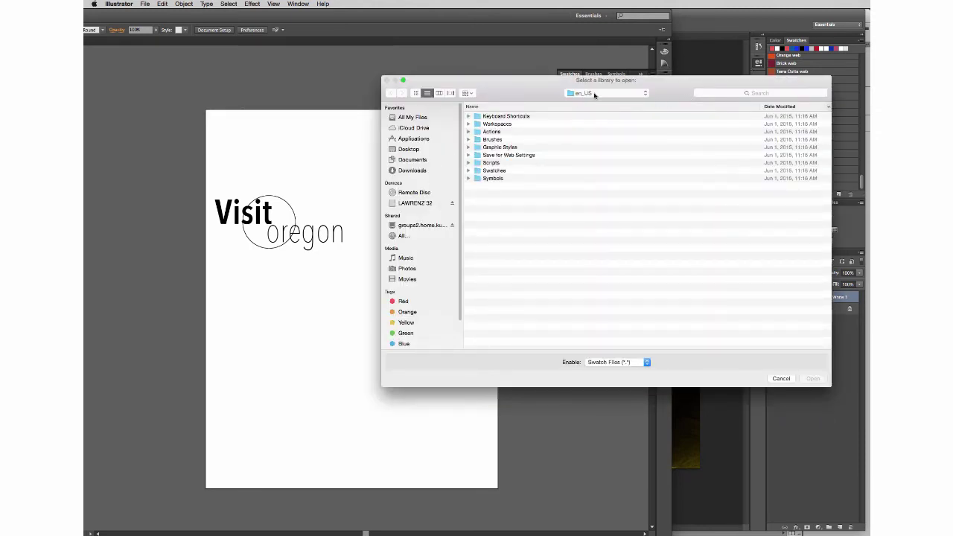
{"action": "left_click", "coordinate": [594, 94]}
{"action": "left_click", "coordinate": [599, 155]}
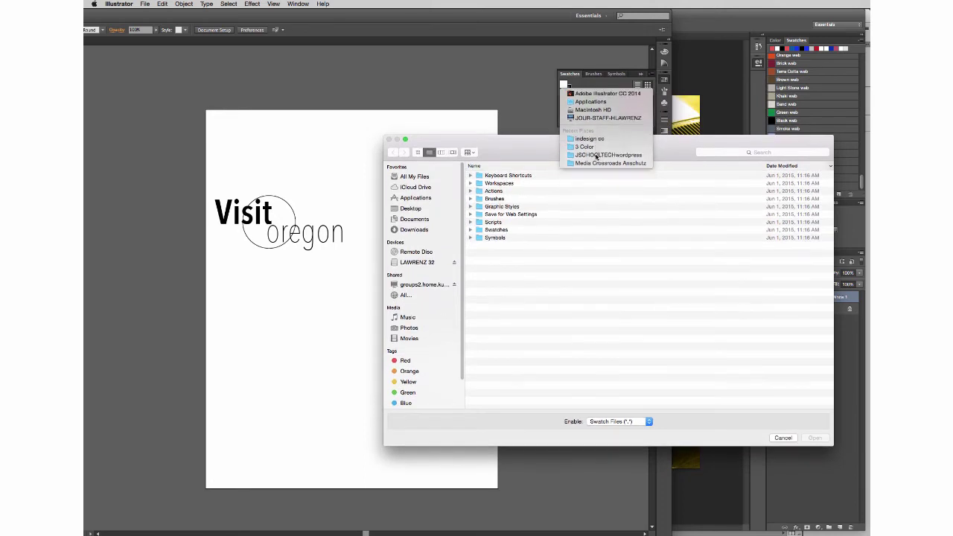
{"action": "left_click", "coordinate": [521, 176]}
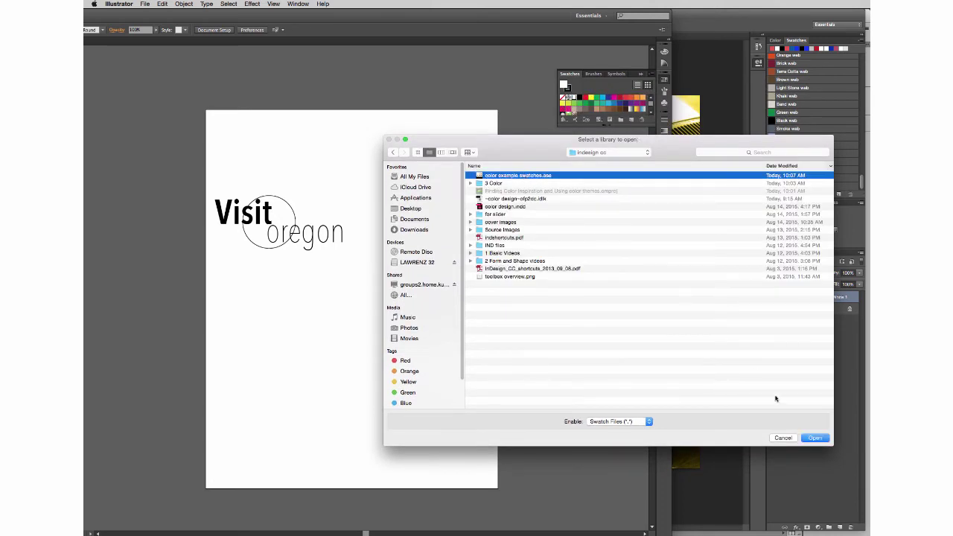
{"action": "left_click", "coordinate": [816, 437]}
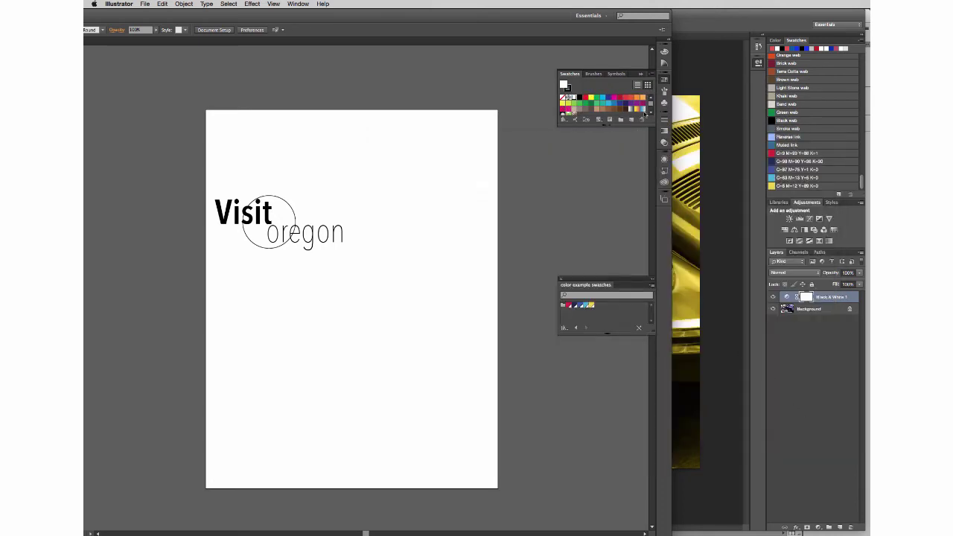
Place the theme swatches beside the artboard, maximise Illustrator, and fill the circle blue.
{"action": "left_click_drag", "start_coordinate": [585, 287], "coordinate": [530, 165]}
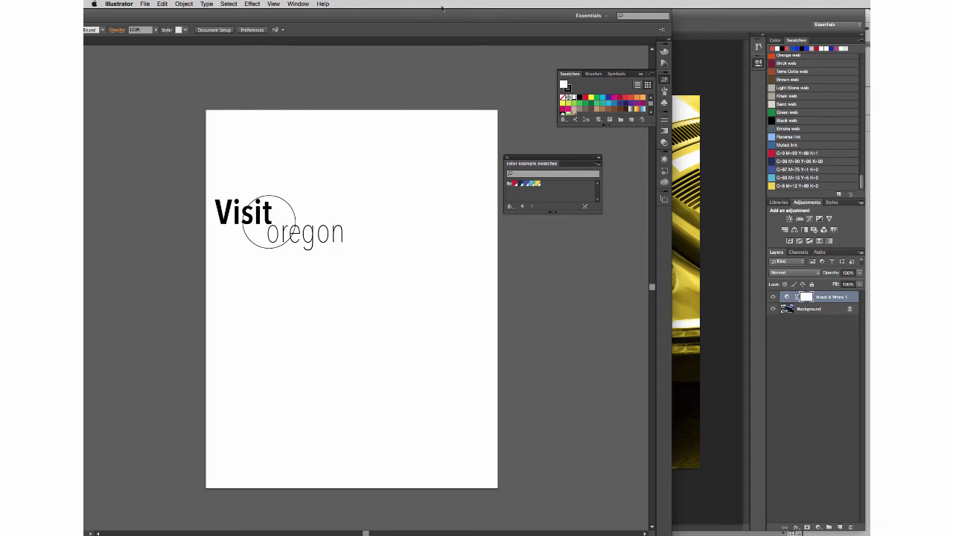
{"action": "double_click", "coordinate": [510, 18]}
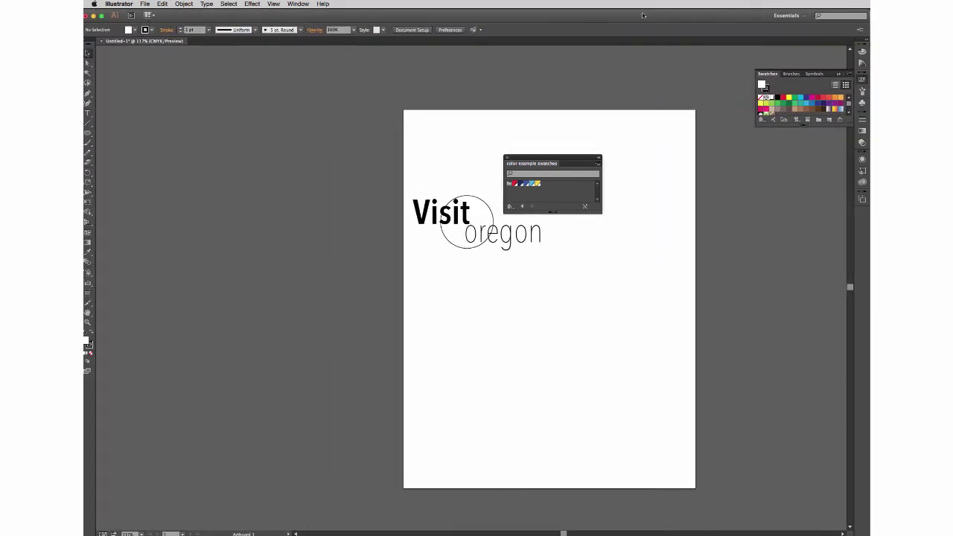
{"action": "left_click", "coordinate": [487, 207]}
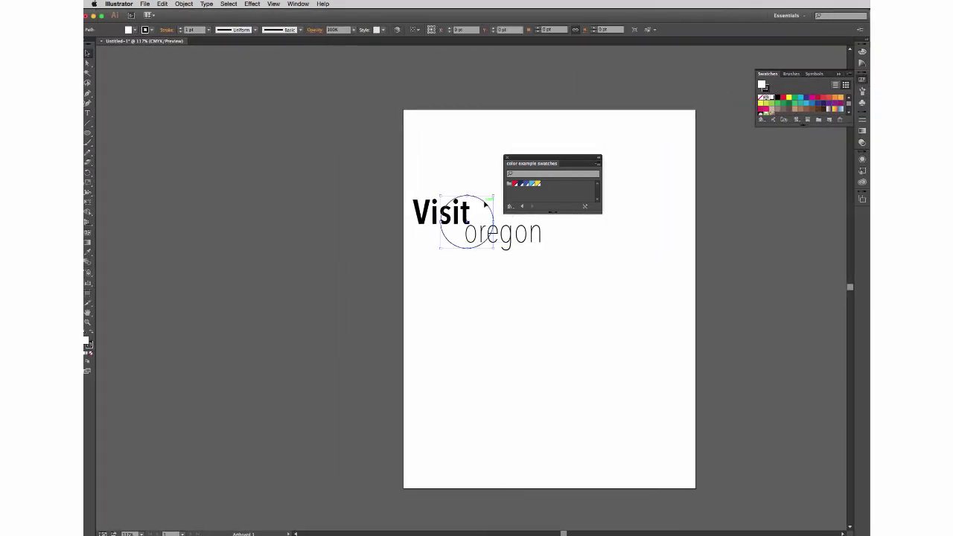
{"action": "left_click", "coordinate": [135, 29]}
{"action": "left_click", "coordinate": [526, 184]}
Colour the word Visit yellow and oregon red, then deselect.
{"action": "left_click", "coordinate": [420, 214]}
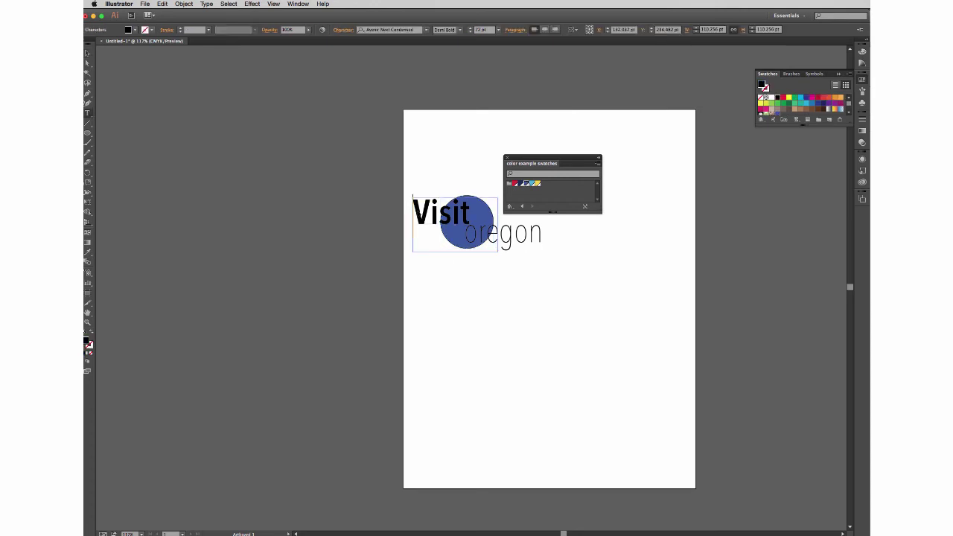
{"action": "double_click", "coordinate": [418, 210]}
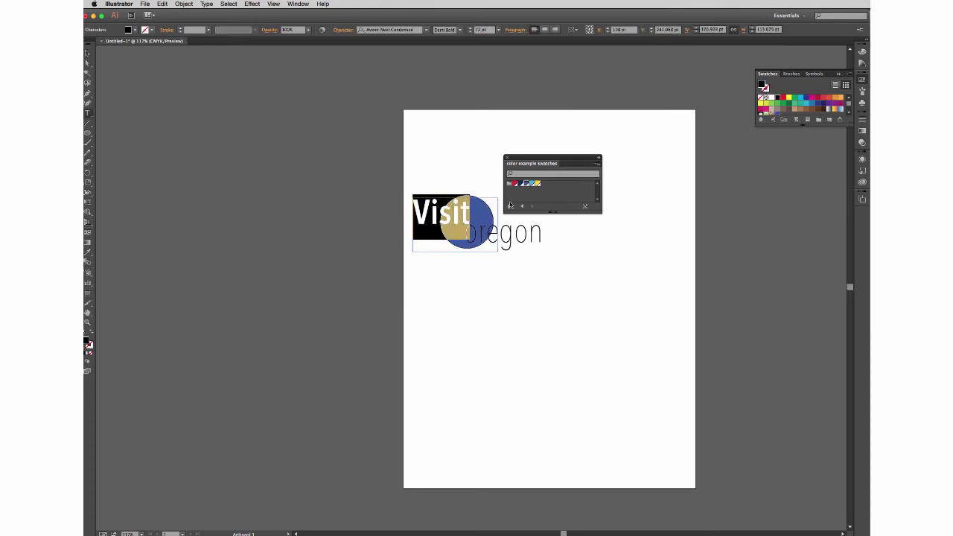
{"action": "left_click", "coordinate": [536, 183]}
{"action": "left_click", "coordinate": [533, 233]}
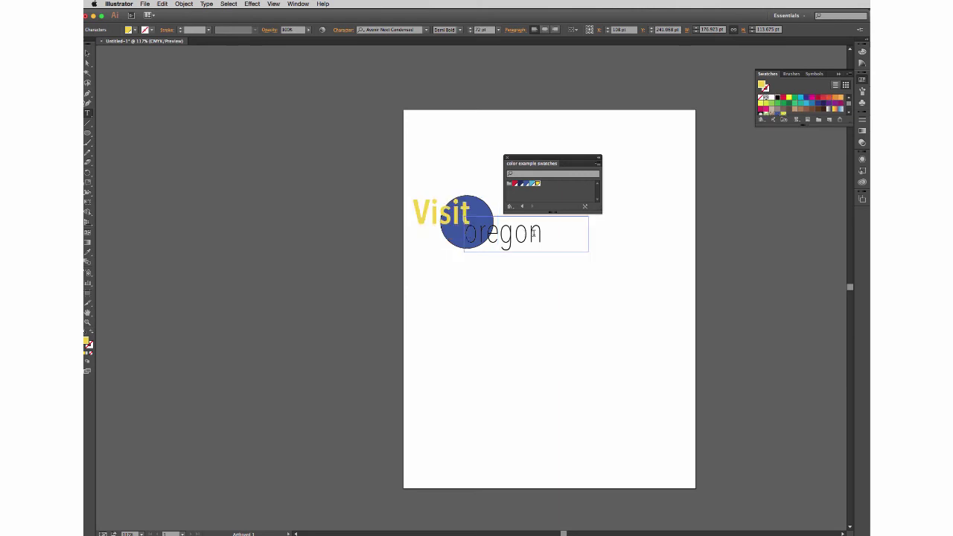
{"action": "double_click", "coordinate": [544, 233]}
{"action": "left_click", "coordinate": [514, 183]}
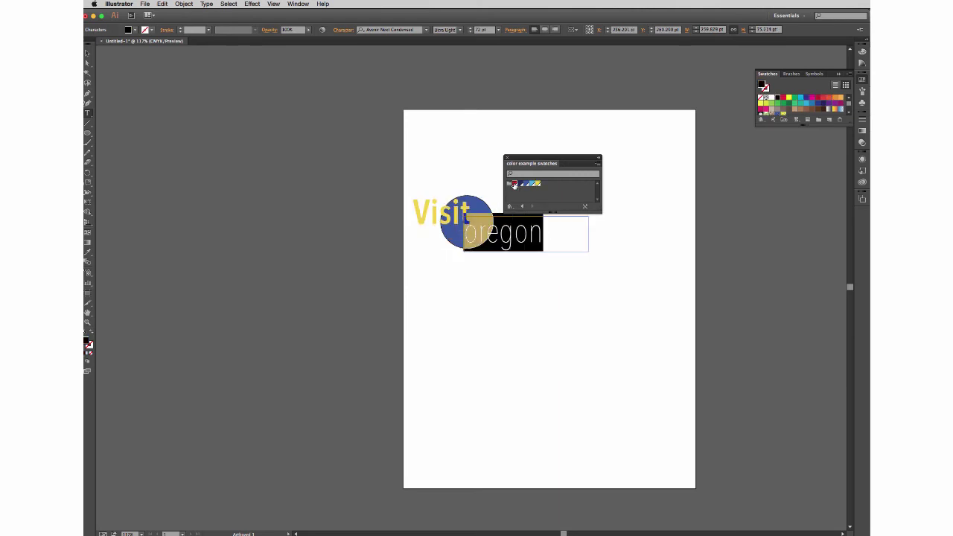
{"action": "left_click", "coordinate": [87, 52]}
{"action": "left_click", "coordinate": [539, 329]}
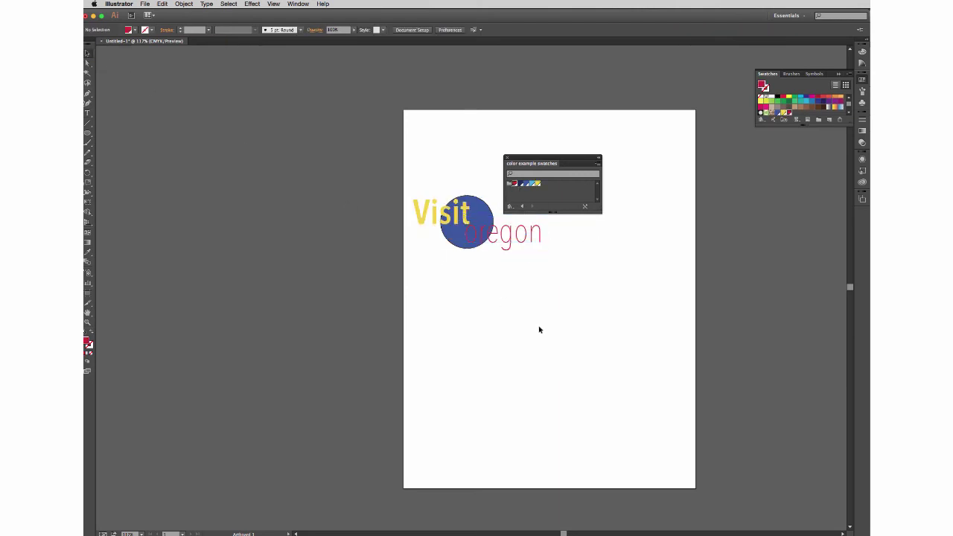